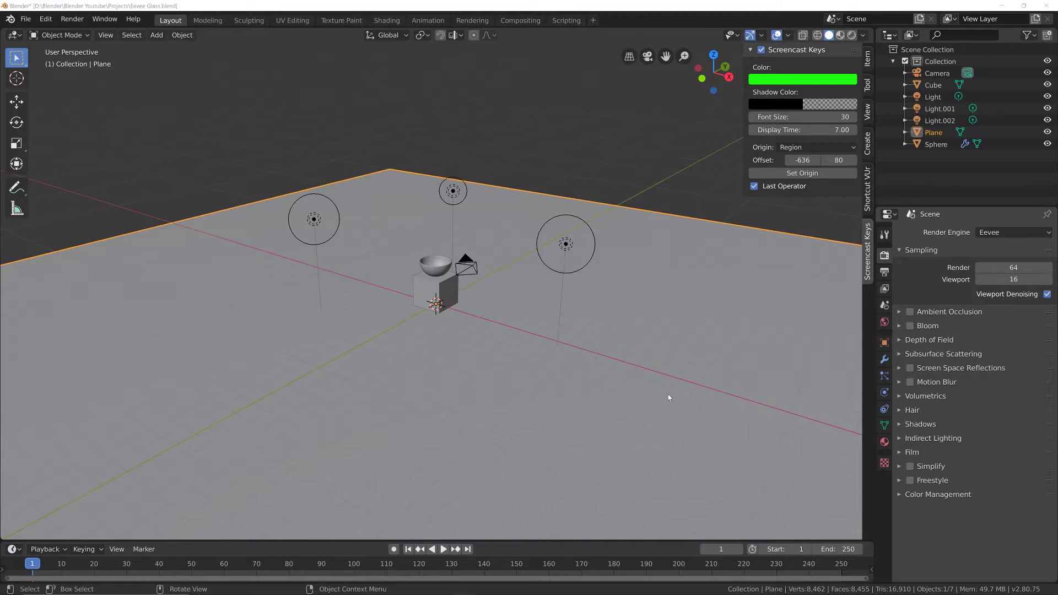
Orbit around the scene and select the Sphere bowl resting on top of the cube.
{"action": "middle_click_drag", "start_coordinate": [507, 369], "coordinate": [484, 366]}
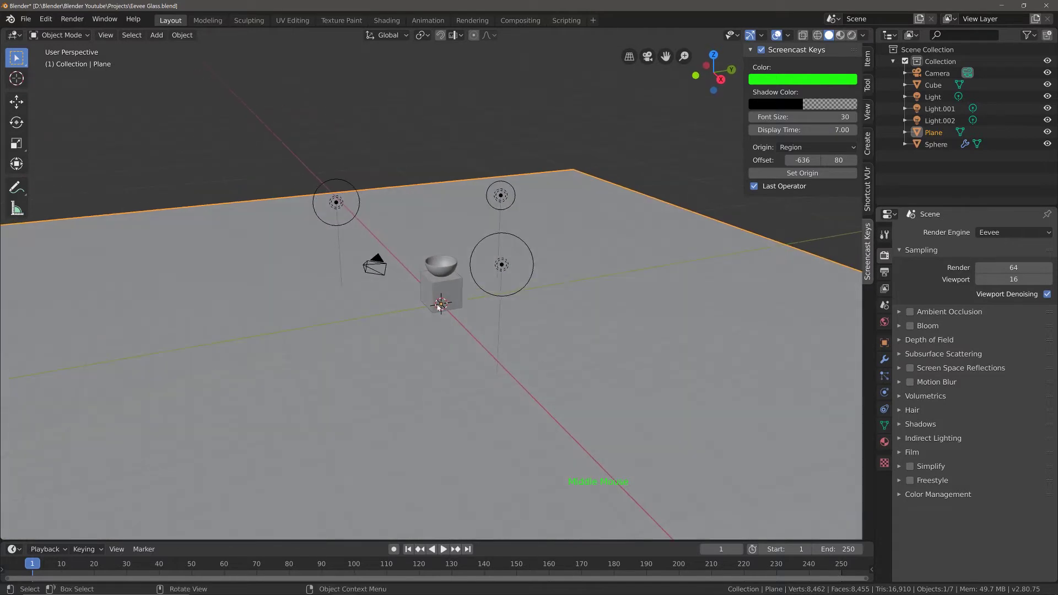
{"action": "left_click", "coordinate": [450, 289]}
{"action": "left_click", "coordinate": [447, 269]}
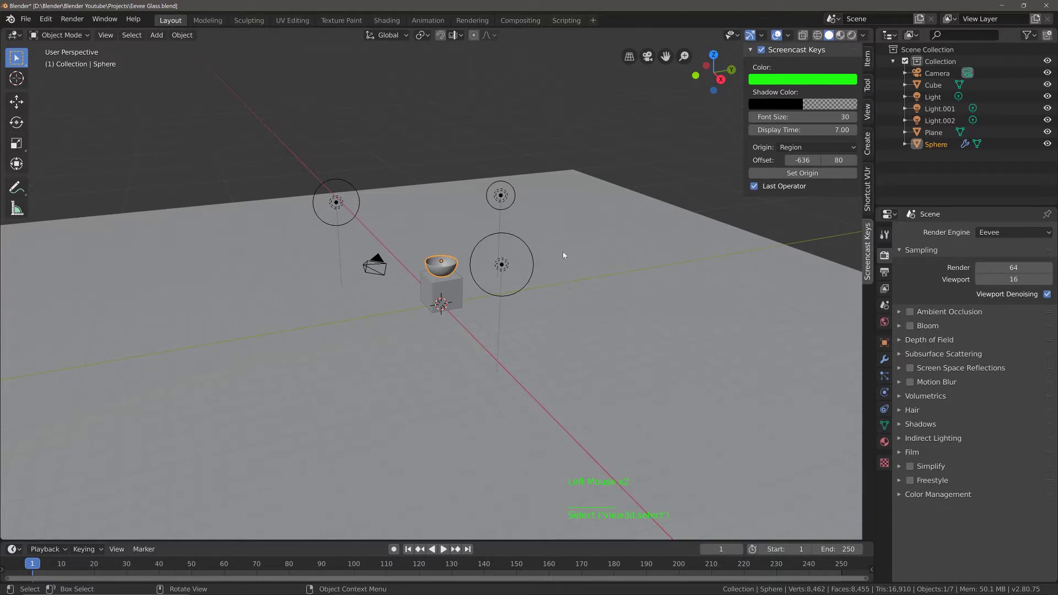
Switch the viewport to Rendered shading with the rocky HDRI, then zoom and orbit toward the bowl.
{"action": "left_click", "coordinate": [840, 35]}
{"action": "left_click", "coordinate": [851, 36]}
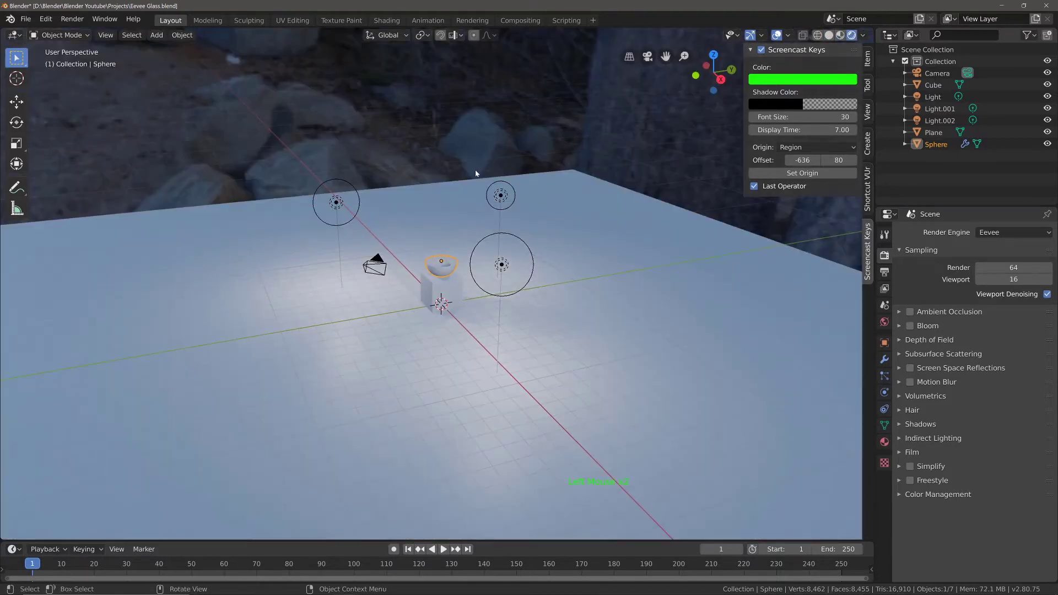
{"action": "scroll", "coordinate": [445, 184], "scroll_direction": "down", "scroll_amount": 2}
{"action": "mouse_move", "coordinate": [445, 184]}
{"action": "middle_mouse_down"}
{"action": "mouse_move", "coordinate": [485, 171]}
{"action": "mouse_move", "coordinate": [454, 179]}
{"action": "middle_mouse_up"}
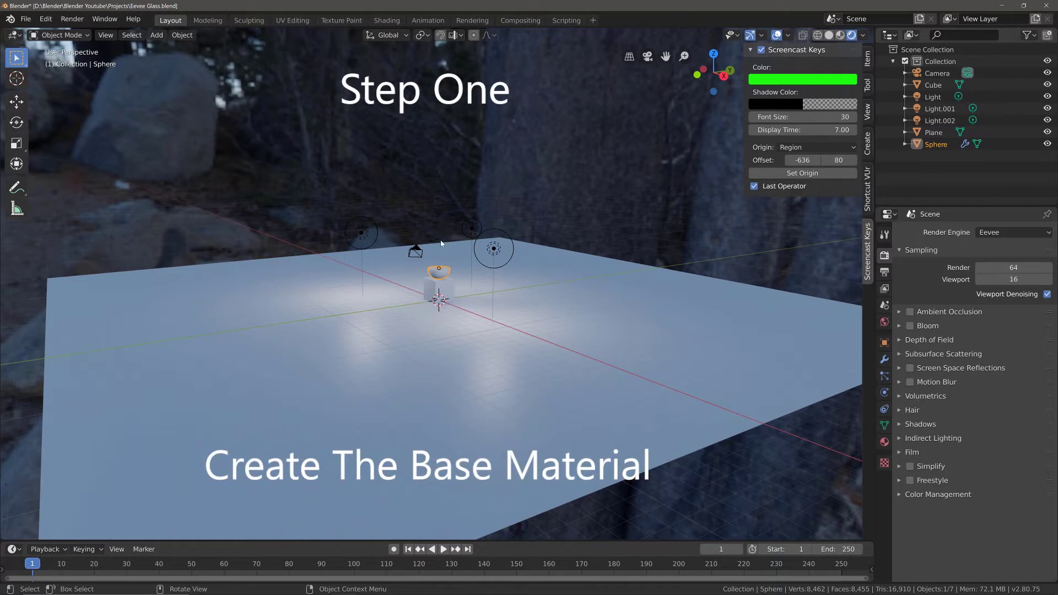
{"action": "scroll", "coordinate": [429, 282], "scroll_direction": "up", "scroll_amount": 11}
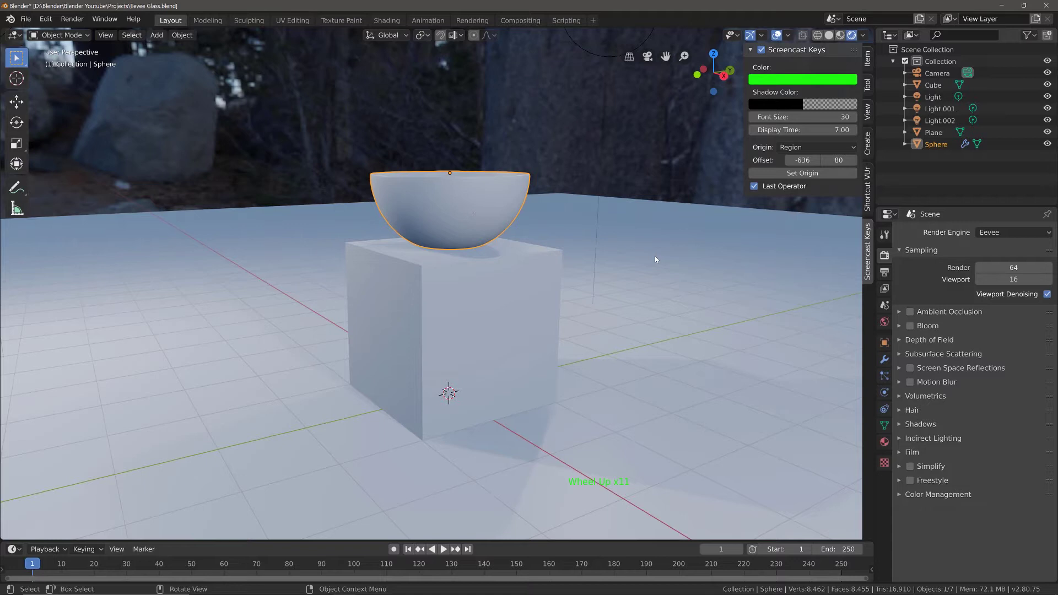
Create Material.001 for the bowl with Roughness 0.000 and Transmission 1.000.
{"action": "left_click", "coordinate": [884, 441]}
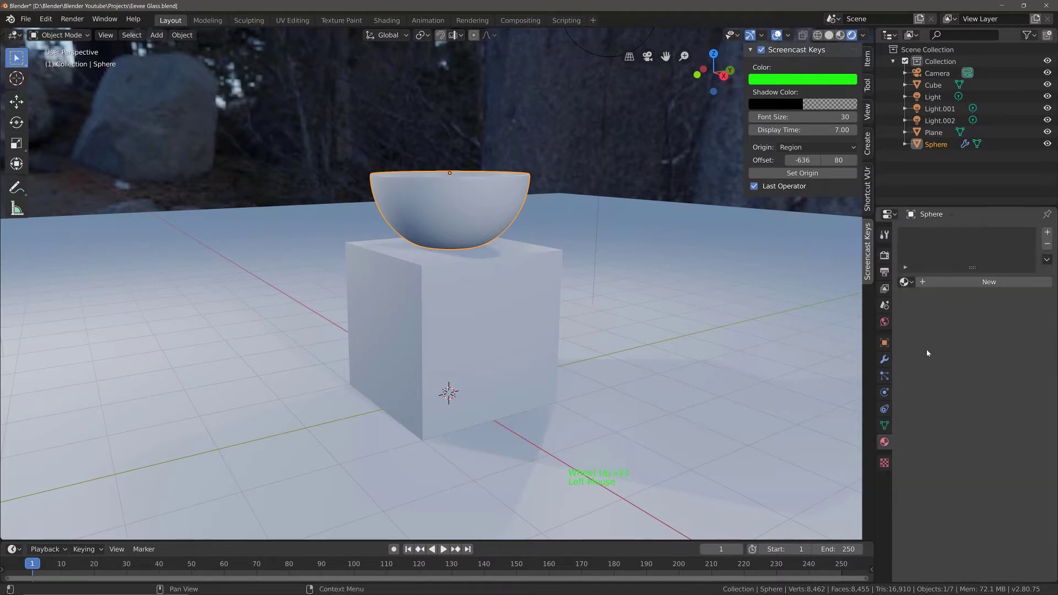
{"action": "left_click", "coordinate": [952, 283]}
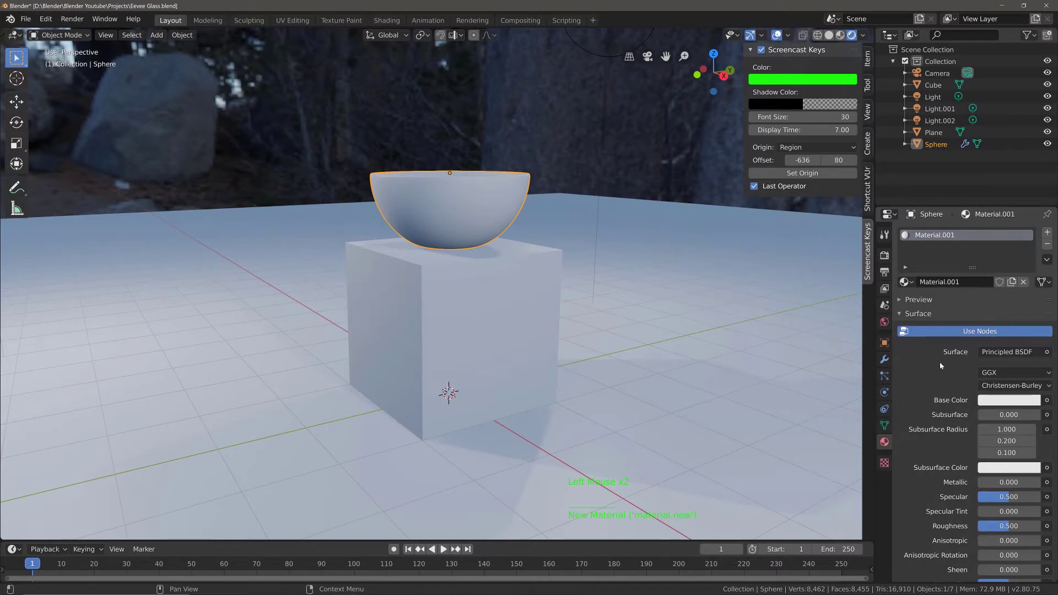
{"action": "scroll", "coordinate": [940, 365], "scroll_direction": "down", "scroll_amount": 11}
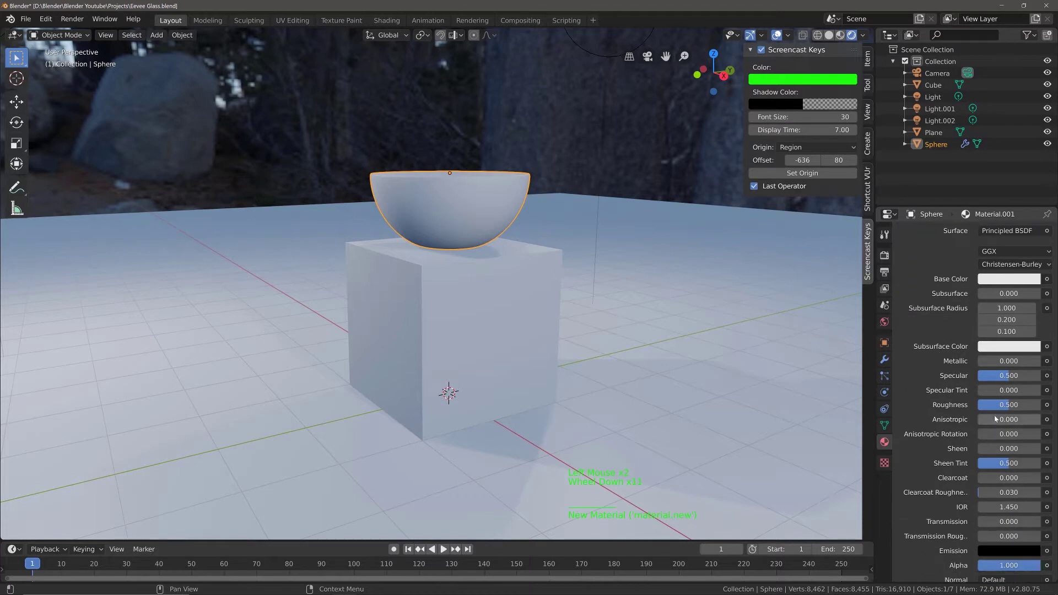
{"action": "left_click_drag", "start_coordinate": [1007, 405], "coordinate": [979, 406]}
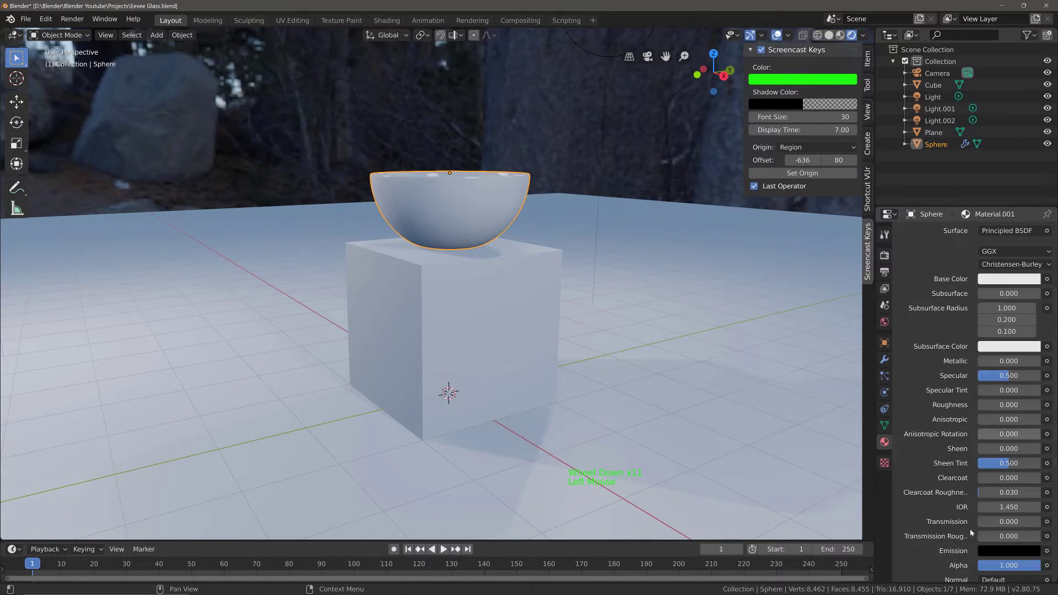
{"action": "scroll", "coordinate": [957, 479], "scroll_direction": "down", "scroll_amount": 4}
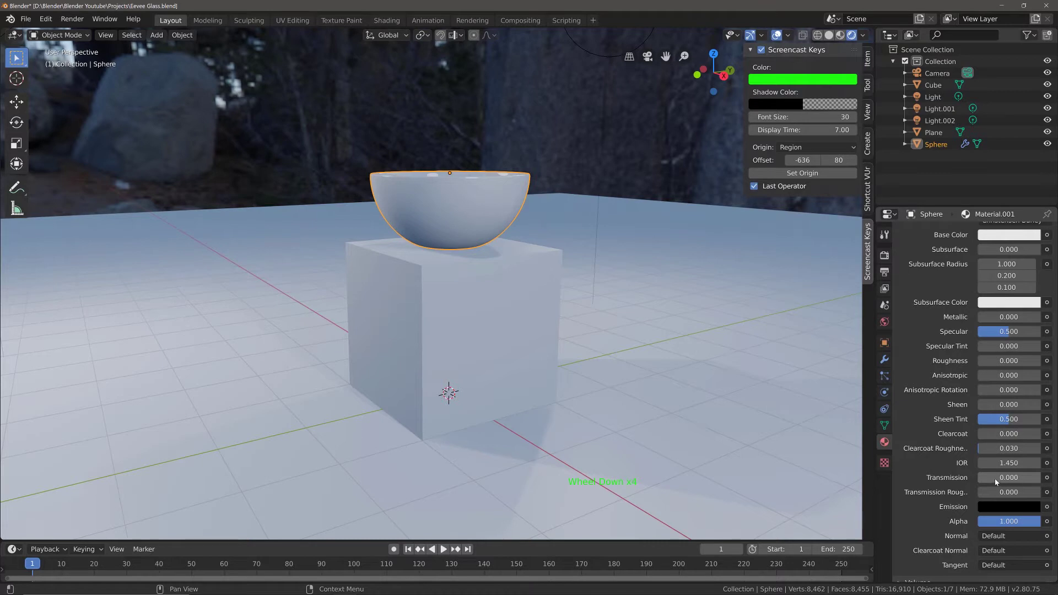
{"action": "left_click_drag", "start_coordinate": [993, 478], "coordinate": [1043, 478]}
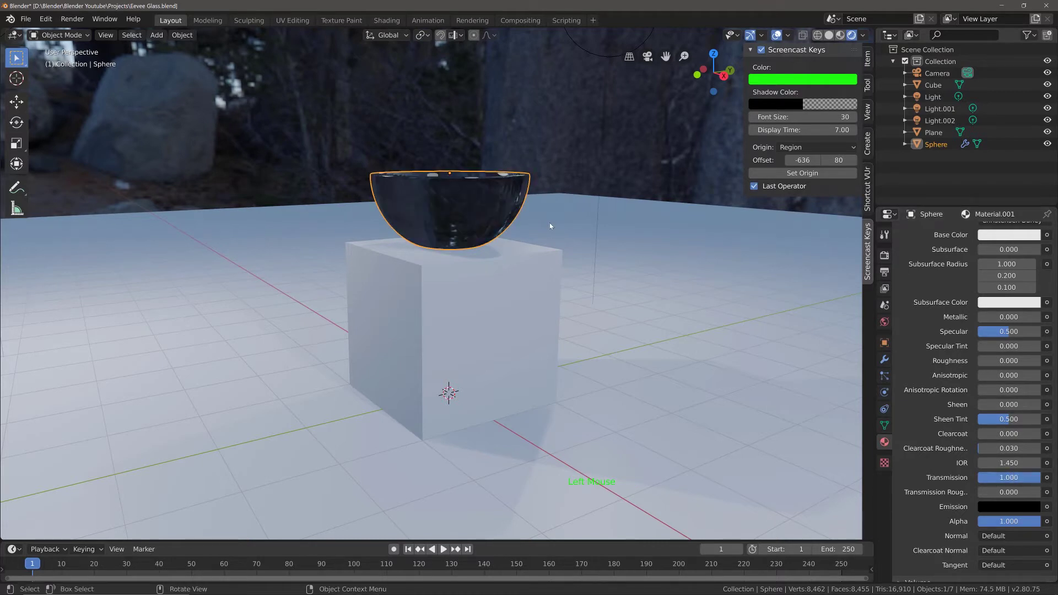
{"action": "mouse_move", "coordinate": [547, 226]}
{"action": "middle_mouse_down"}
{"action": "mouse_move", "coordinate": [515, 247]}
{"action": "mouse_move", "coordinate": [517, 276]}
{"action": "mouse_move", "coordinate": [537, 236]}
{"action": "mouse_move", "coordinate": [578, 229]}
{"action": "mouse_move", "coordinate": [547, 250]}
{"action": "mouse_move", "coordinate": [548, 263]}
{"action": "mouse_move", "coordinate": [560, 233]}
{"action": "mouse_move", "coordinate": [547, 226]}
{"action": "mouse_move", "coordinate": [540, 237]}
{"action": "middle_mouse_up"}
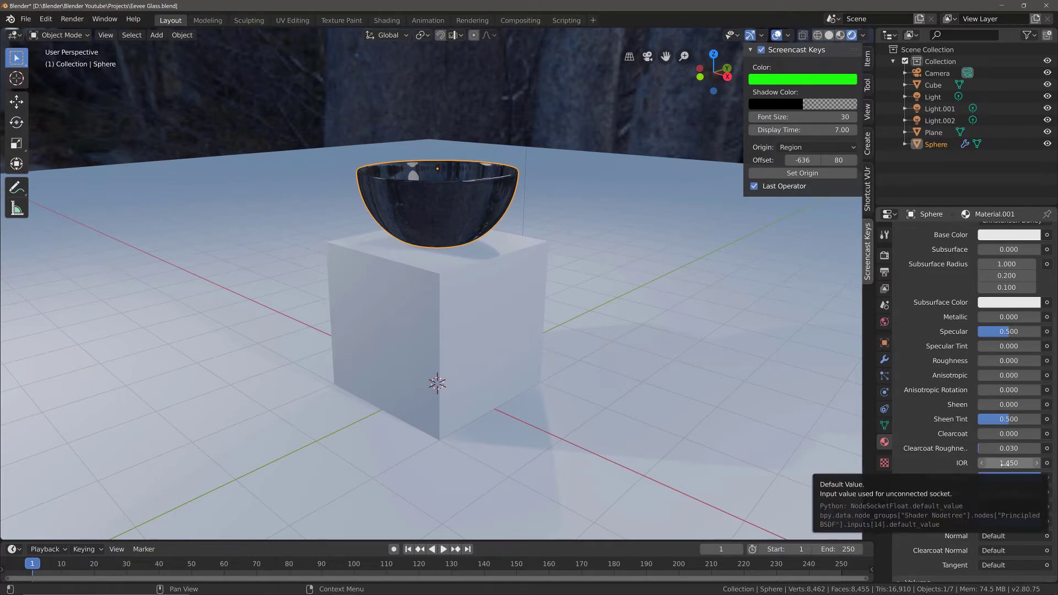
Enter 1.5 as Material.001's IOR and save Eevee Glass.blend.
{"action": "left_click", "coordinate": [1003, 463]}
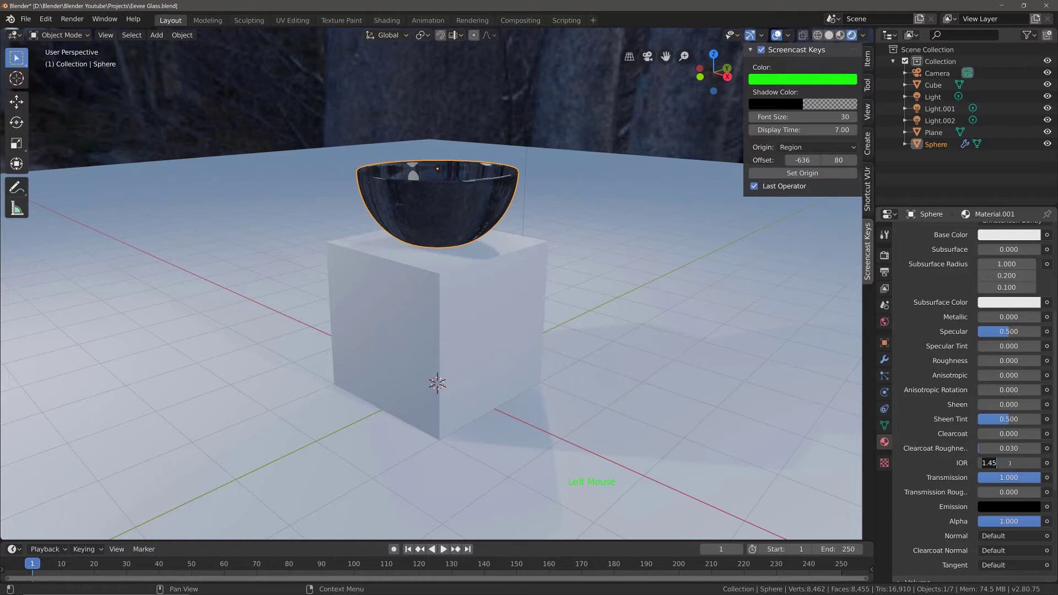
{"action": "type", "text": "1.5"}
{"action": "key", "text": "Return"}
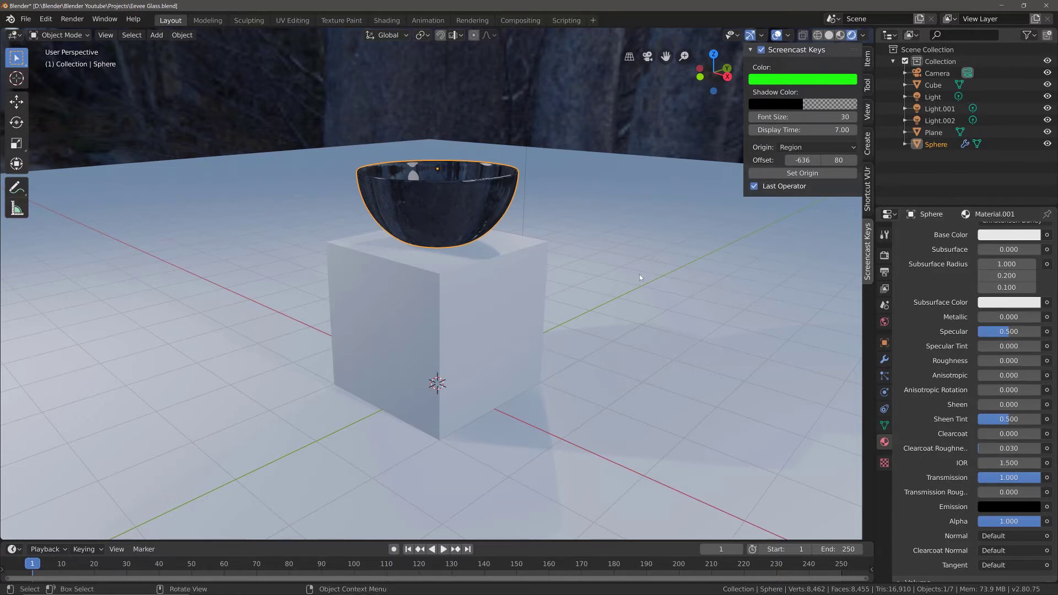
{"action": "key", "text": "ctrl+s"}
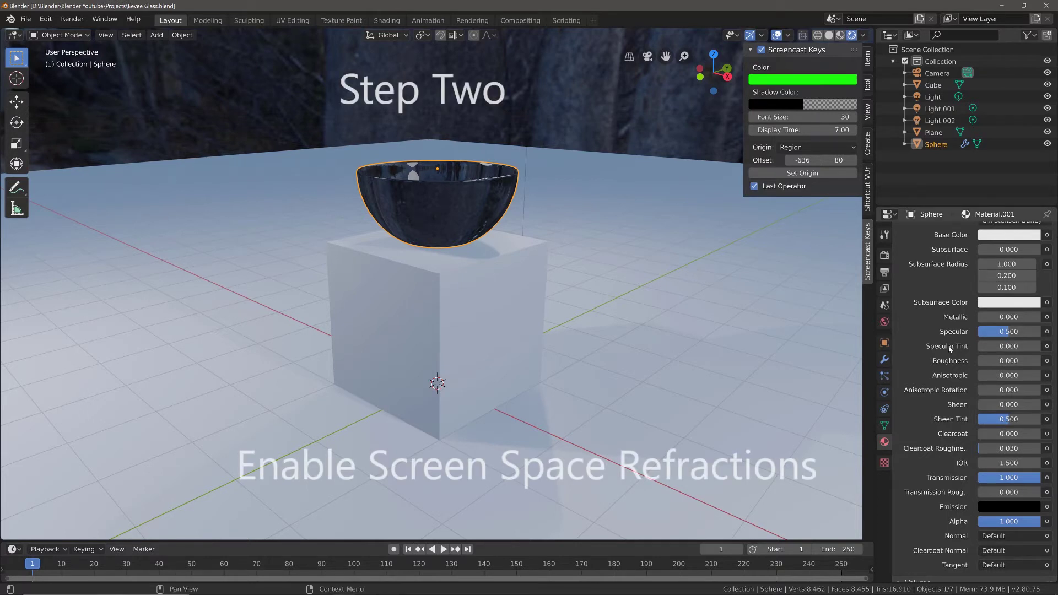
Check Screen Space Refraction in Material.001's Settings panel.
{"action": "scroll", "coordinate": [948, 348], "scroll_direction": "down", "scroll_amount": 13}
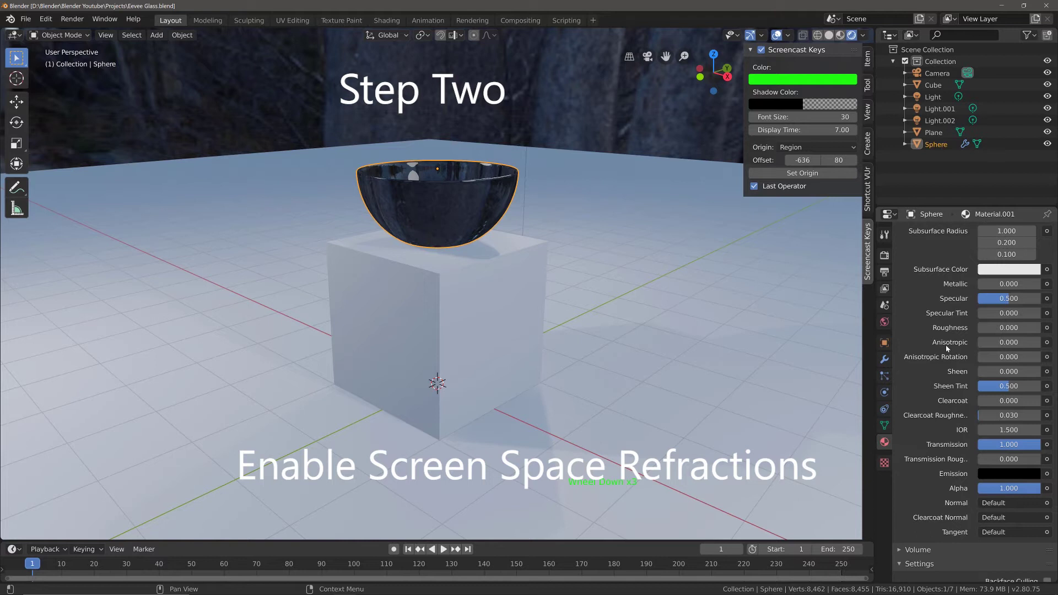
{"action": "scroll", "coordinate": [942, 348], "scroll_direction": "down", "scroll_amount": 12}
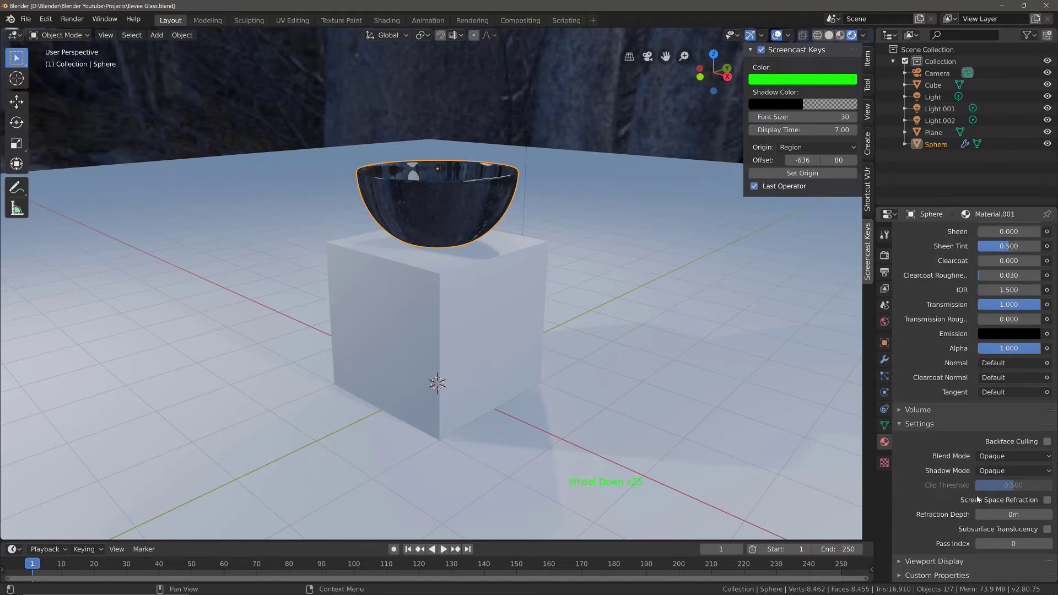
{"action": "left_click", "coordinate": [1046, 500]}
Switch Material.001 to the Alpha Blend blend mode and the Alpha Clip shadow mode.
{"action": "left_click", "coordinate": [1010, 456]}
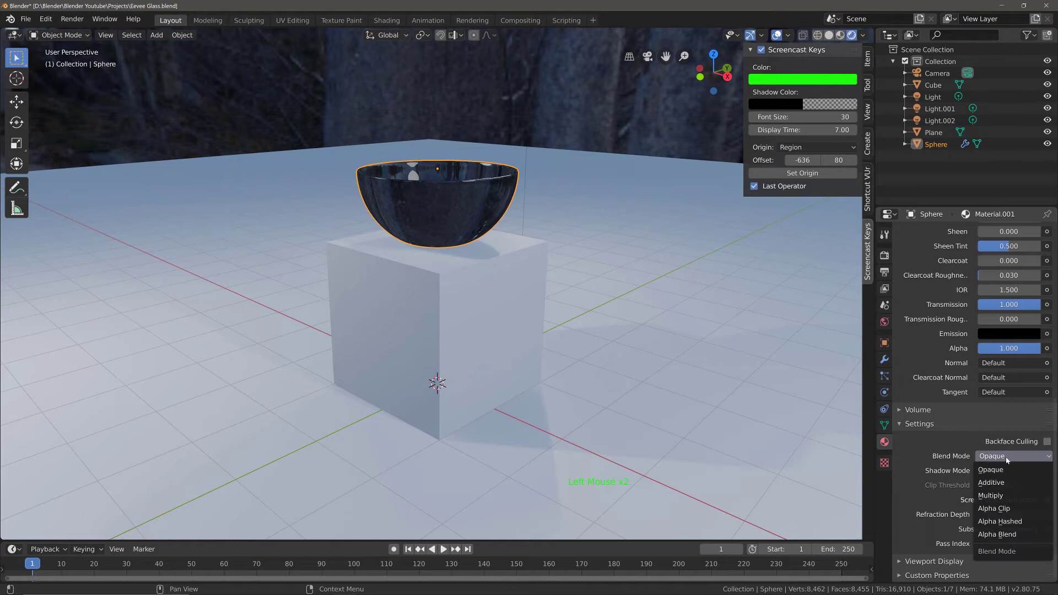
{"action": "left_click", "coordinate": [1021, 534]}
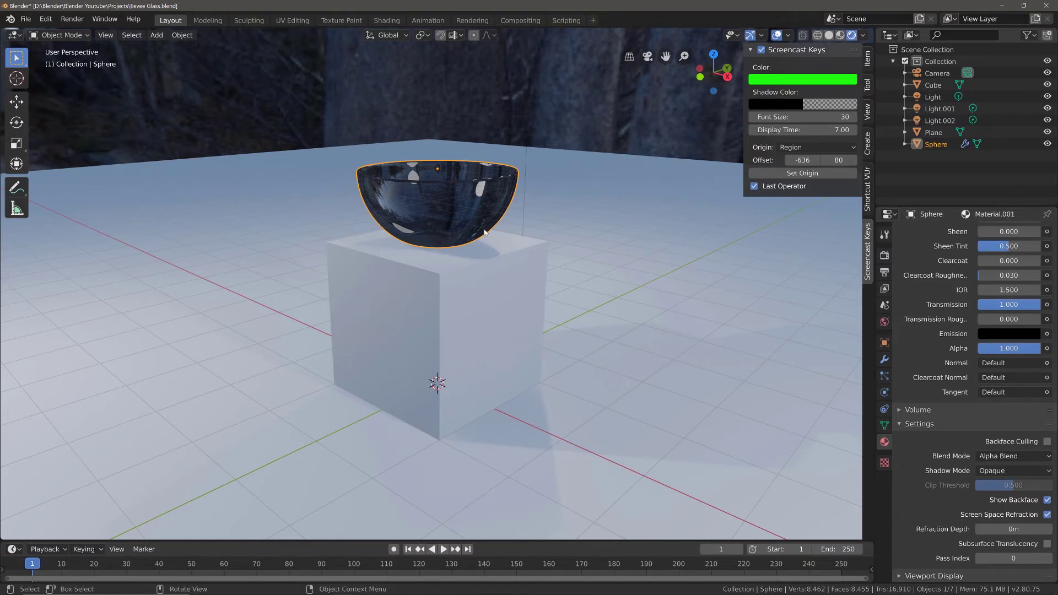
{"action": "middle_click_drag", "start_coordinate": [484, 232], "coordinate": [479, 222]}
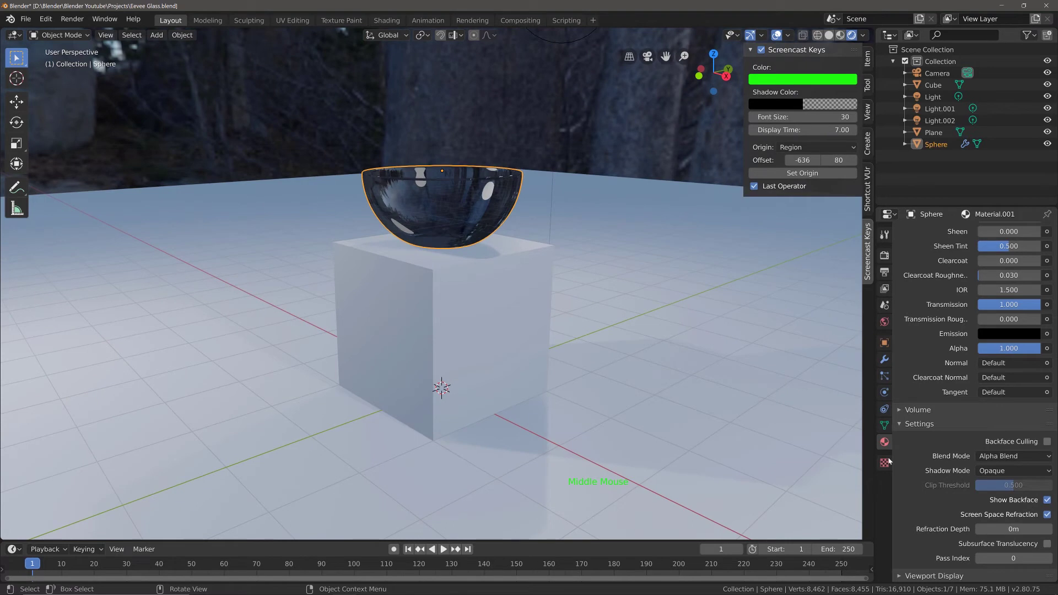
{"action": "left_click", "coordinate": [994, 473]}
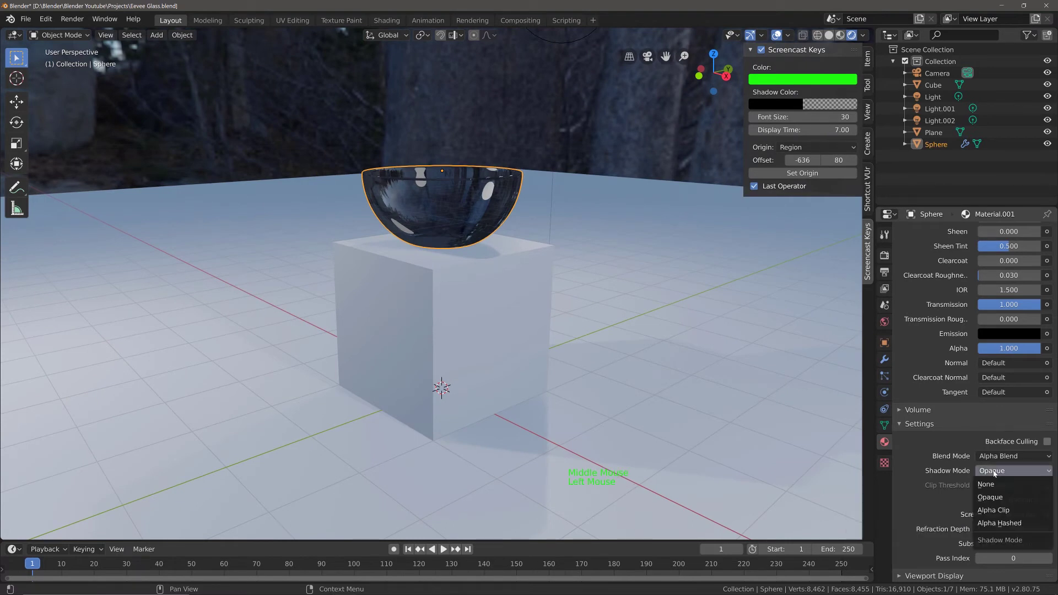
{"action": "left_click", "coordinate": [998, 512]}
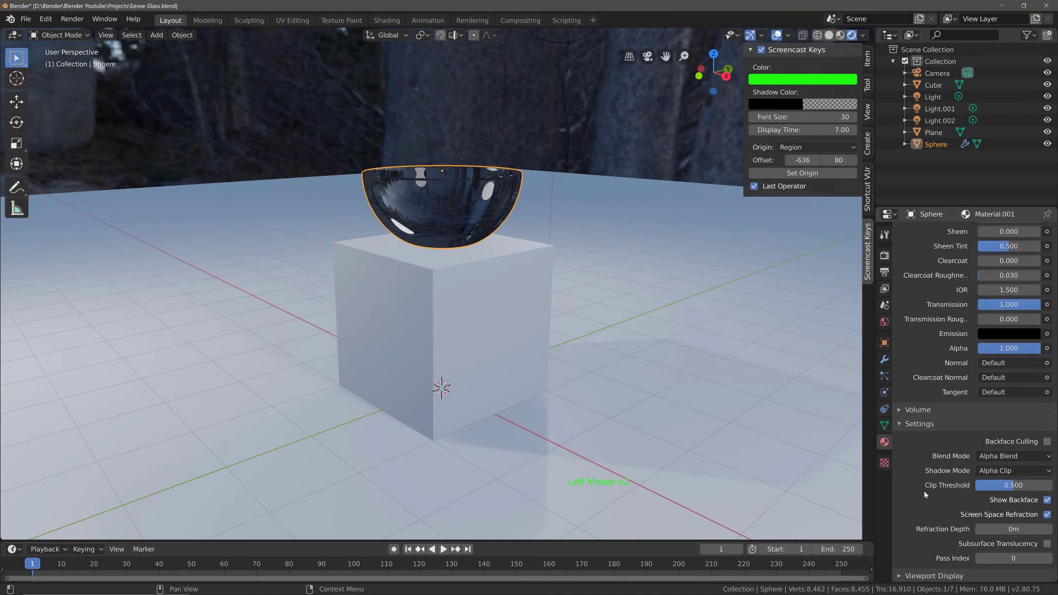
Enable Screen Space Reflections and its Refraction option in Render Properties, then orbit to inspect the bowl.
{"action": "left_click", "coordinate": [888, 259]}
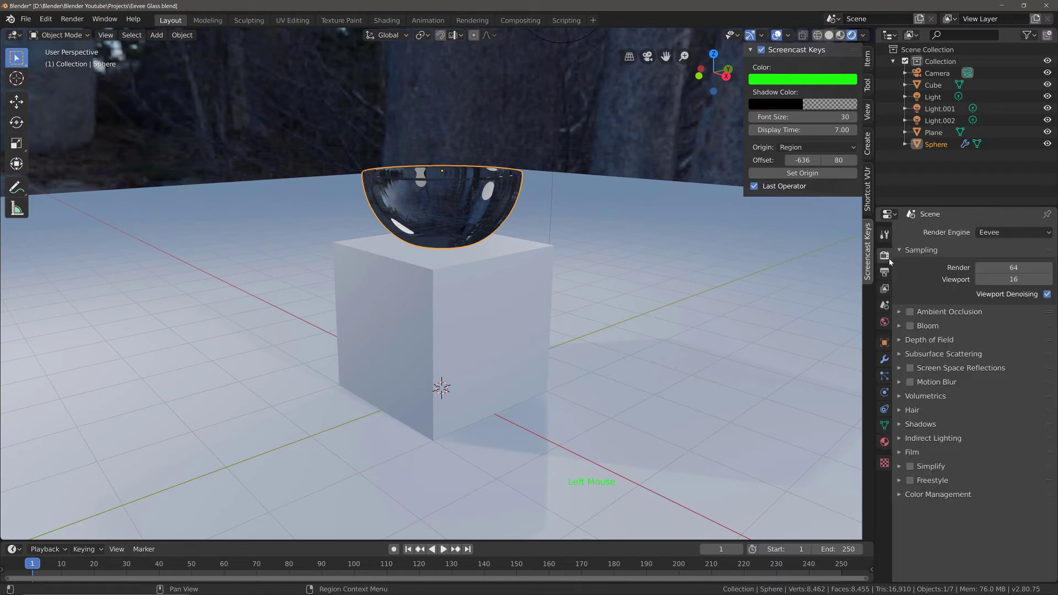
{"action": "left_click", "coordinate": [910, 368]}
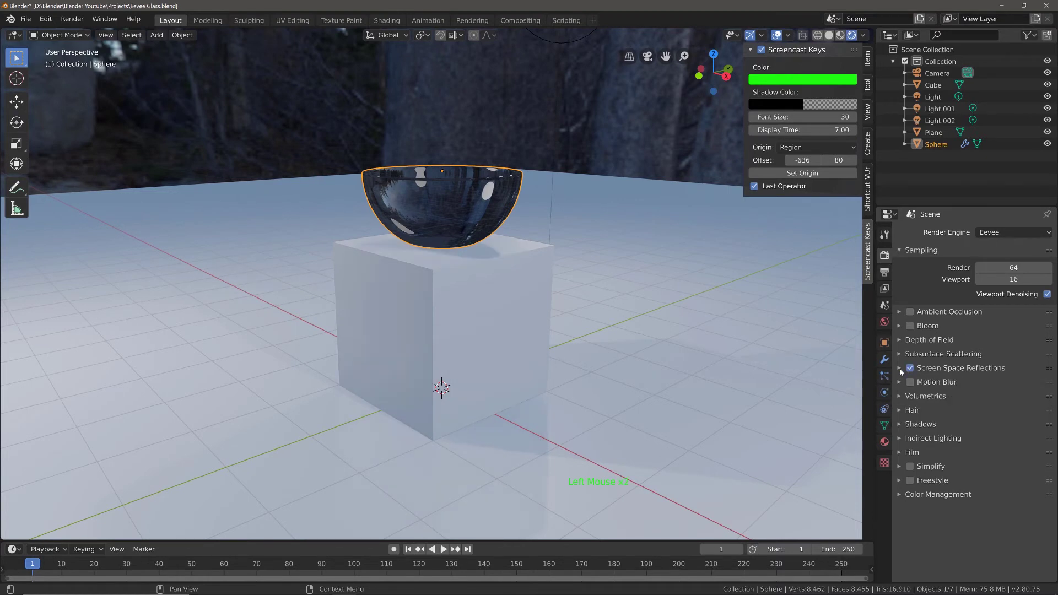
{"action": "left_click", "coordinate": [899, 368]}
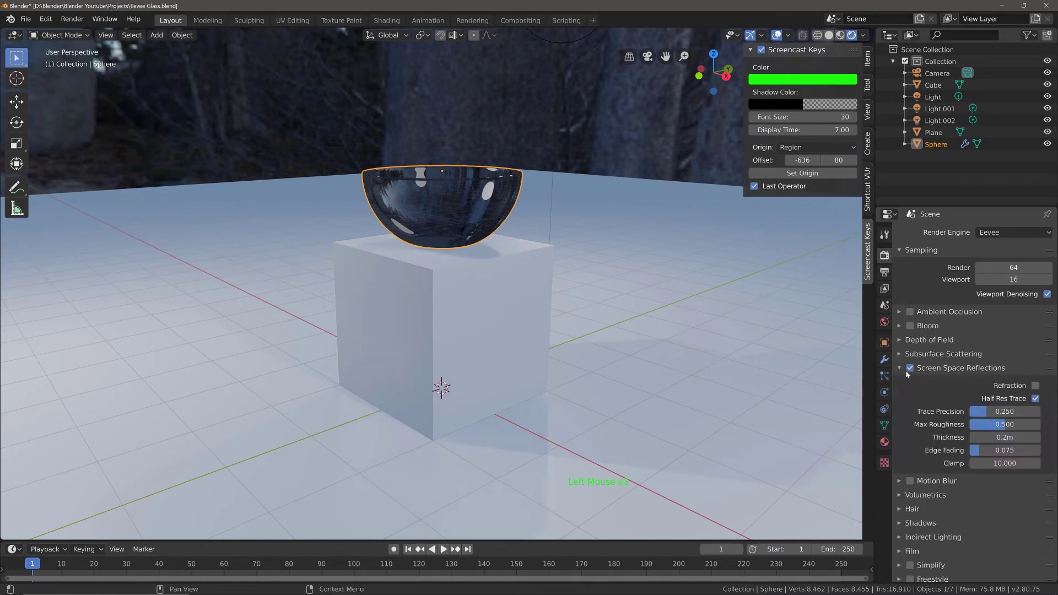
{"action": "left_click", "coordinate": [1034, 386]}
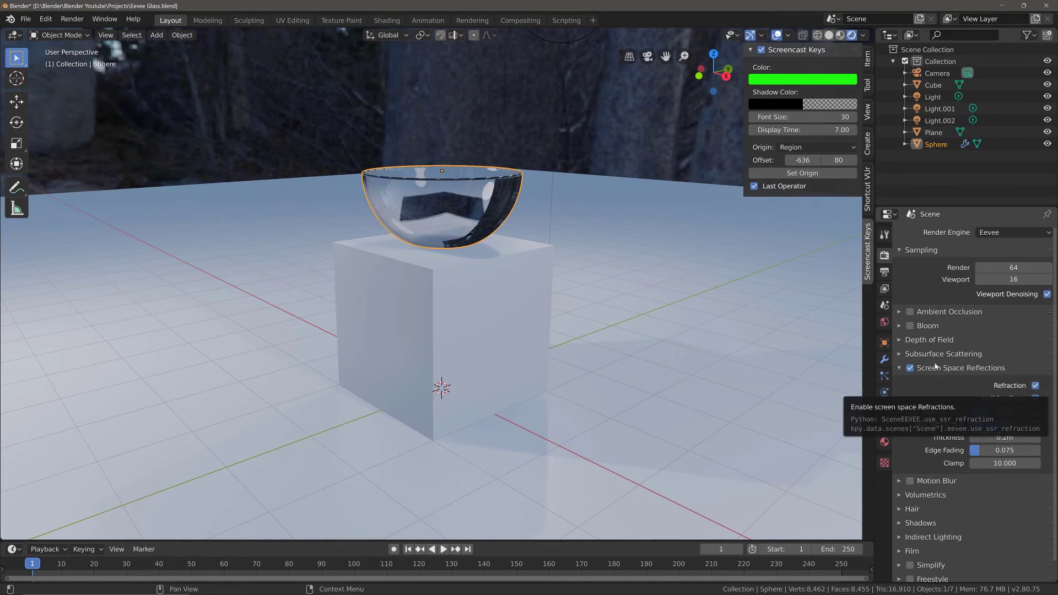
{"action": "mouse_move", "coordinate": [566, 224]}
{"action": "middle_mouse_down"}
{"action": "mouse_move", "coordinate": [530, 223]}
{"action": "mouse_move", "coordinate": [570, 229]}
{"action": "middle_mouse_up"}
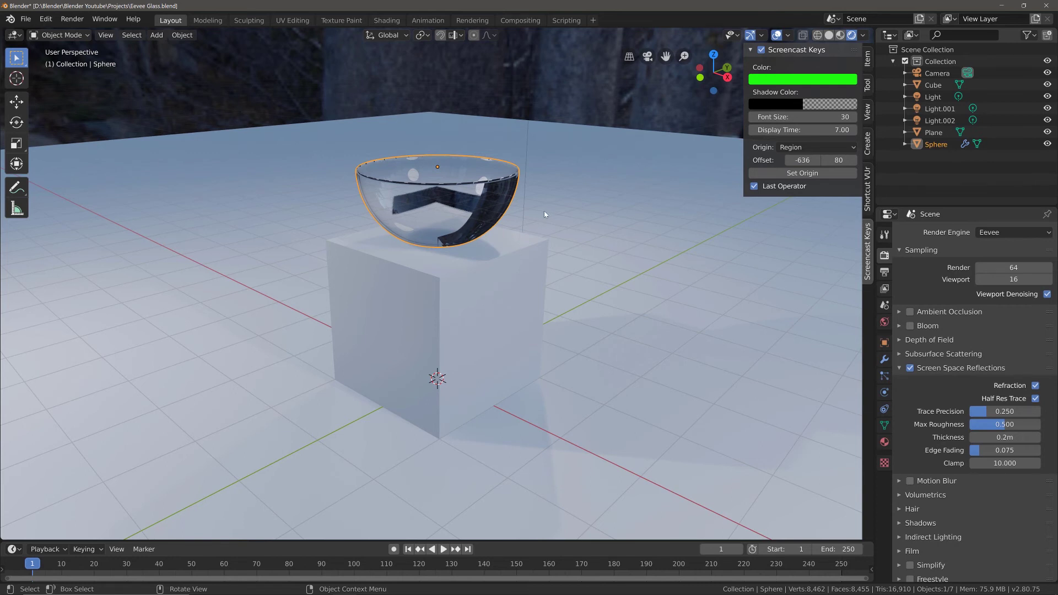
Move Solidify below Subdivision Surface in the bowl's modifier stack, then orbit to look down into the bowl.
{"action": "left_click", "coordinate": [885, 362]}
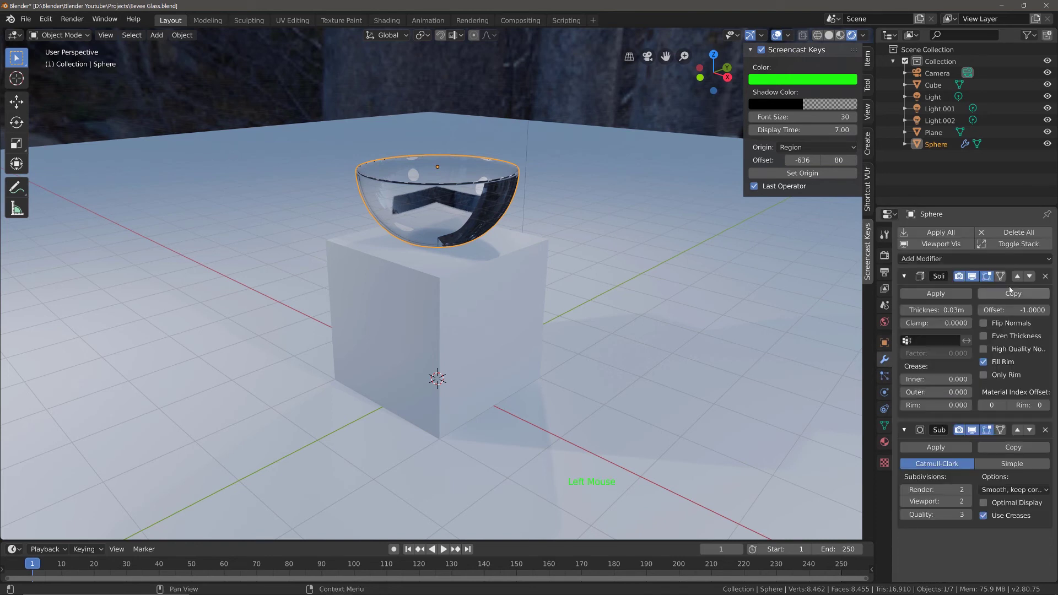
{"action": "left_click", "coordinate": [1028, 277]}
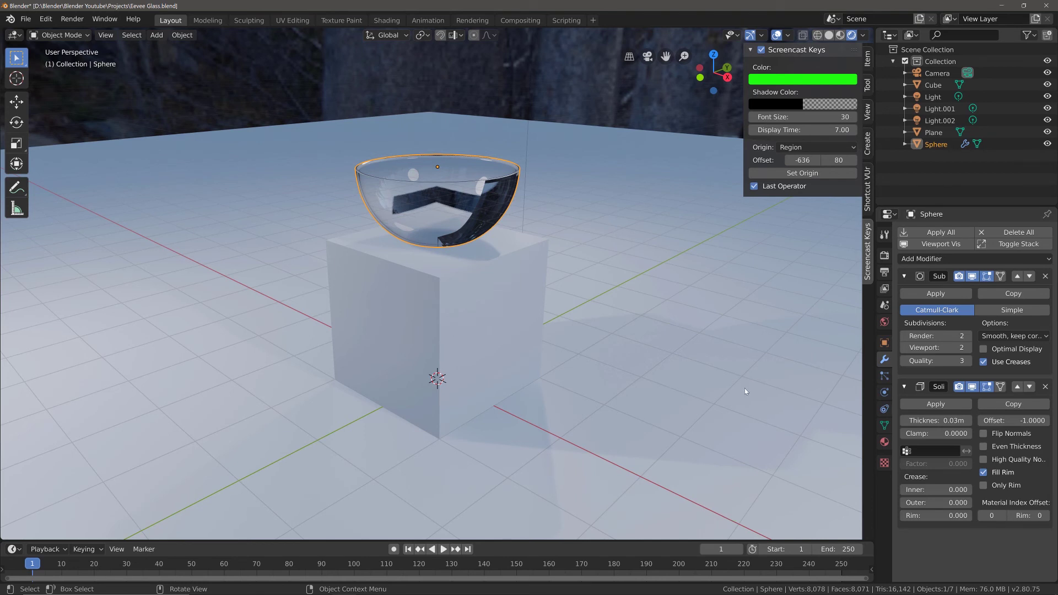
{"action": "middle_click_drag", "start_coordinate": [745, 388], "coordinate": [722, 381]}
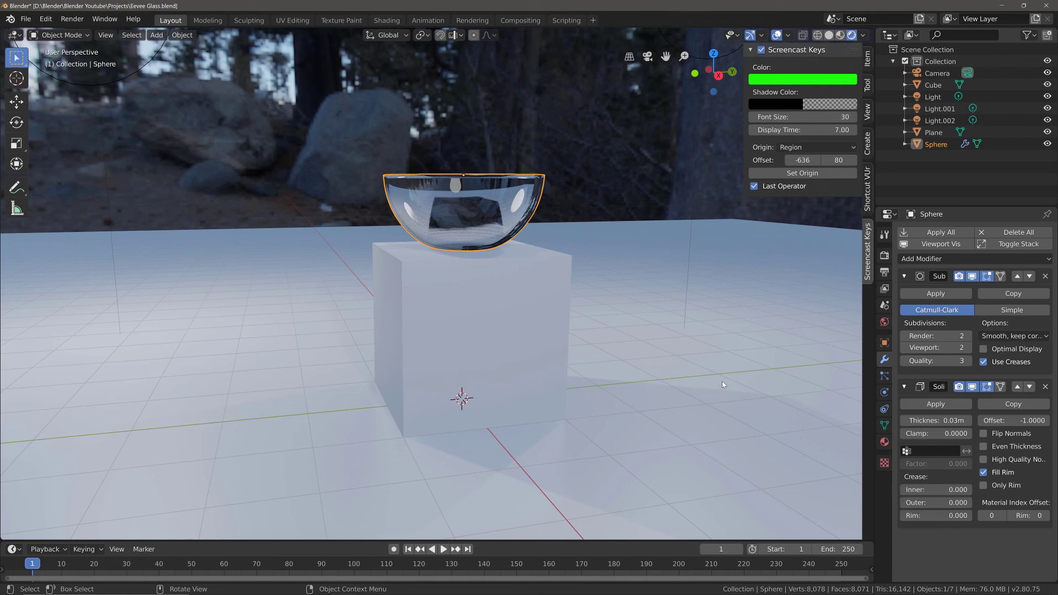
{"action": "middle_click_drag", "start_coordinate": [723, 385], "coordinate": [744, 416]}
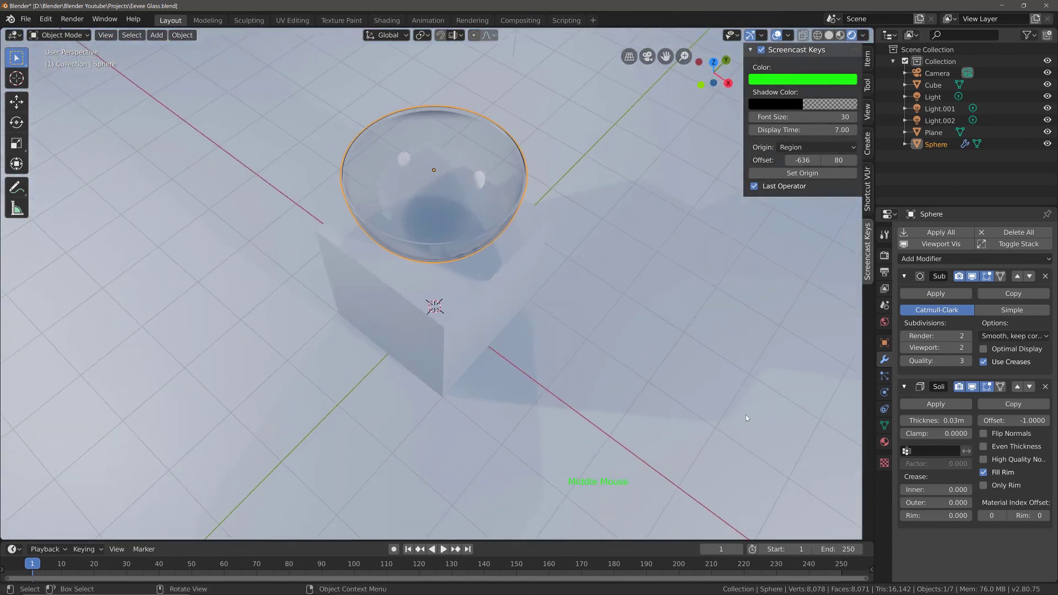